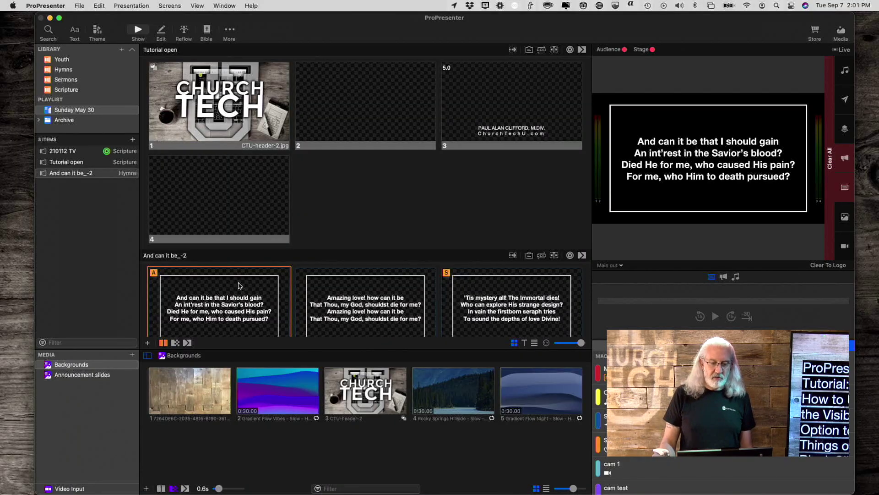
scroll(232, 289, down, 2)
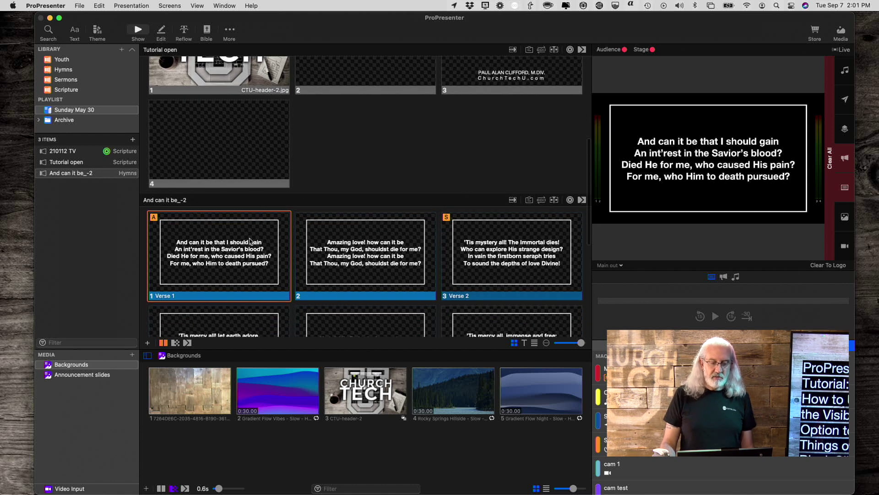
scroll(253, 241, down, 3)
scroll(258, 240, down, 1)
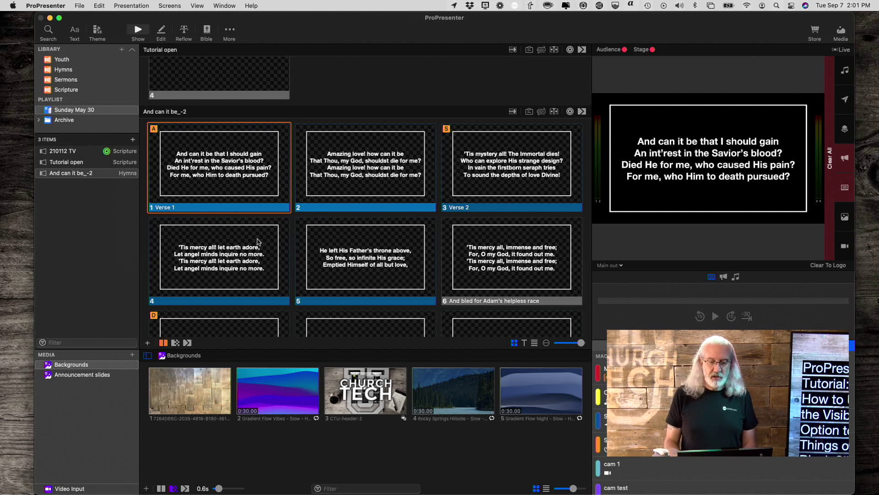
scroll(258, 242, down, 5)
scroll(258, 241, down, 3)
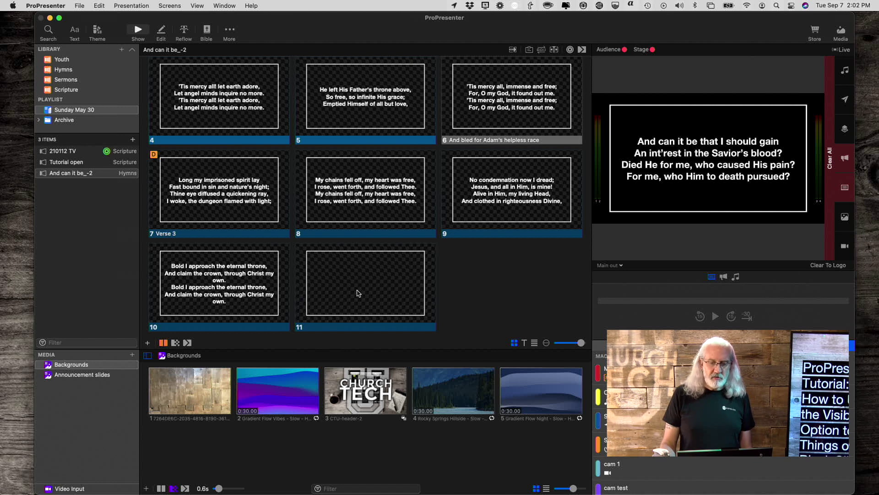
- Send blank slide 11 live so only the empty lyric box outline shows on output
click(357, 293)
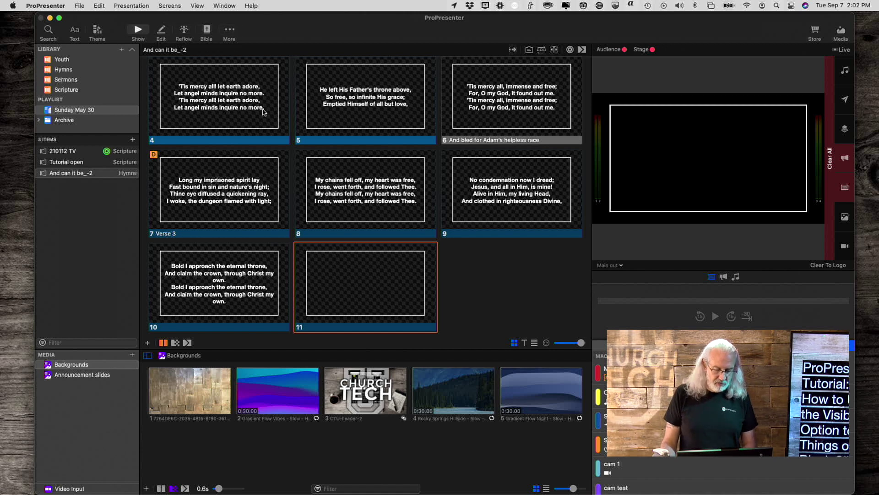
- Edit blank slide 11 and select its lyric text box to show shape properties
key(super+2)
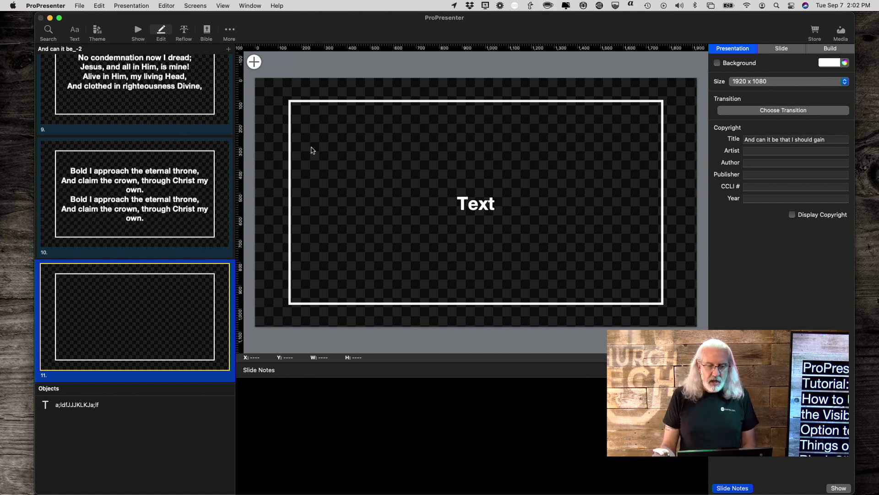
scroll(349, 159, right, 1)
scroll(350, 160, down, 2)
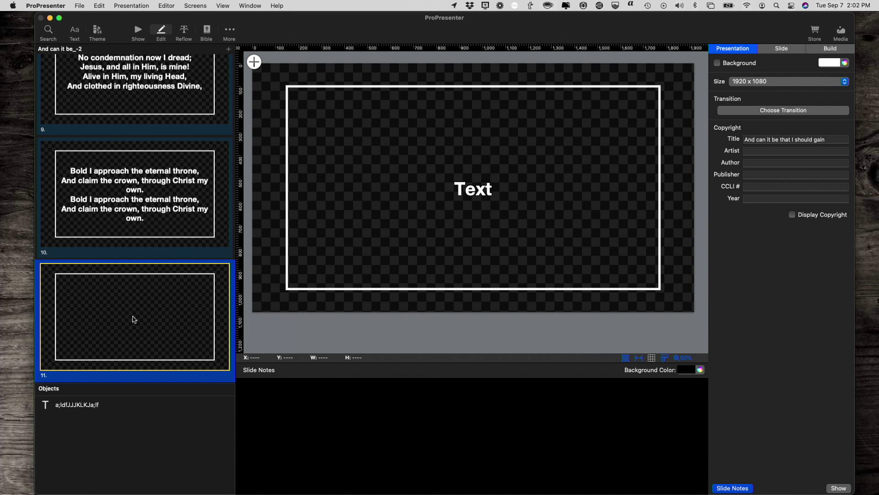
click(69, 407)
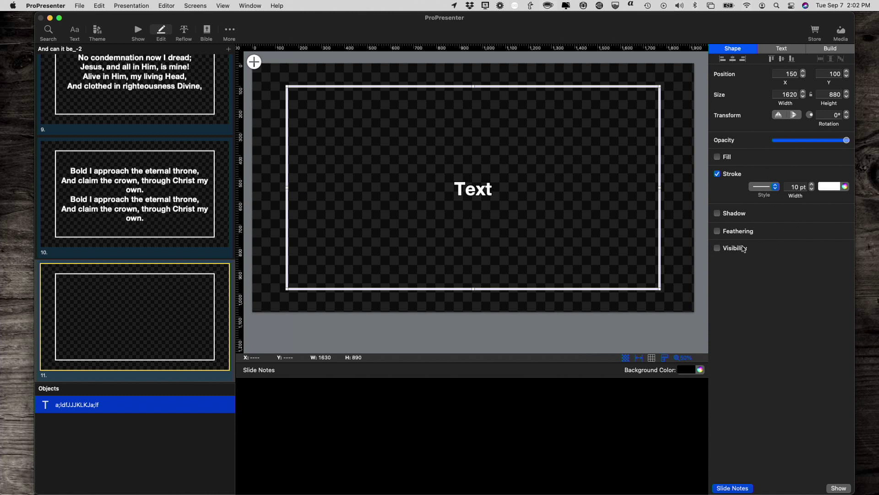
- Enable Visibility on the box with a Slide Object condition on its own text (Has text), then return to the show
click(717, 249)
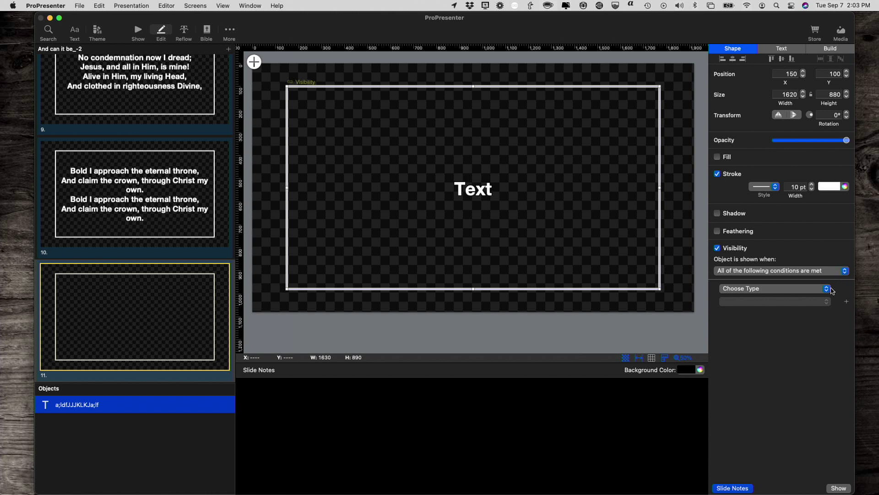
click(825, 290)
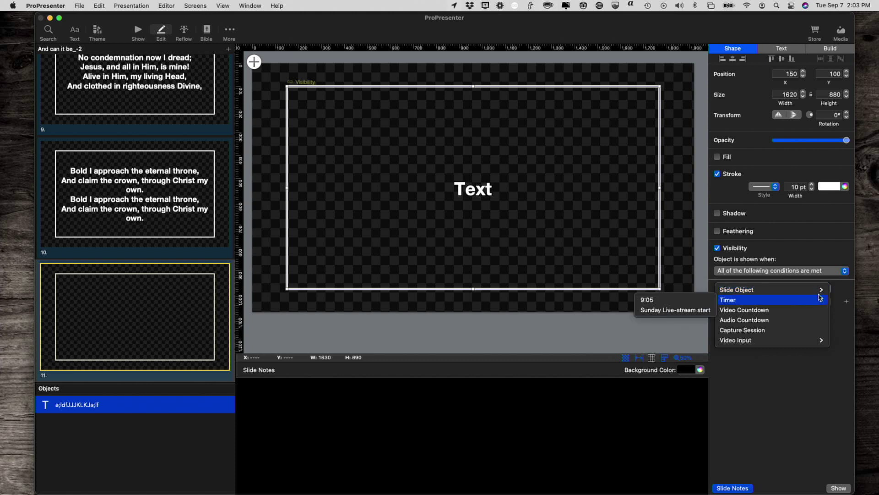
mouse_move(770, 289)
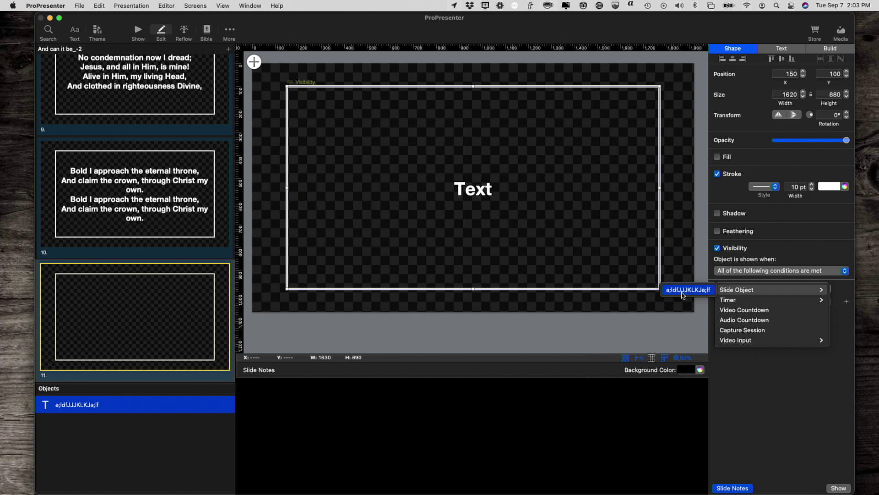
click(684, 296)
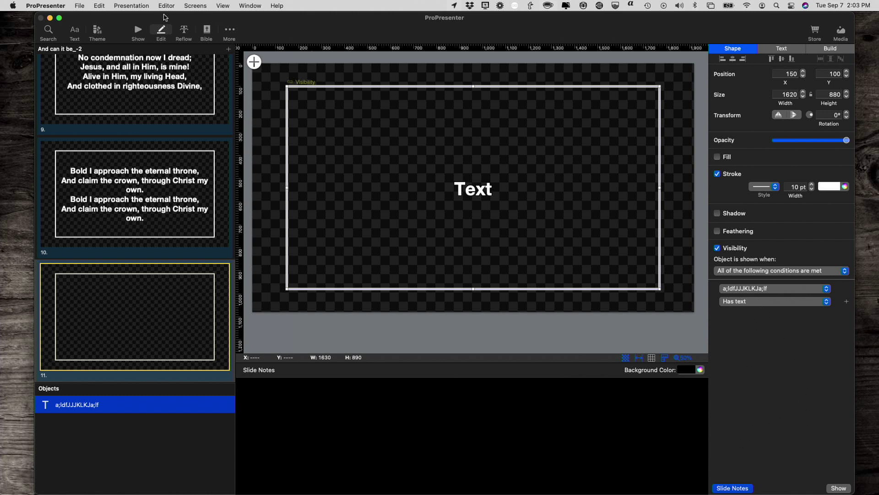
click(139, 31)
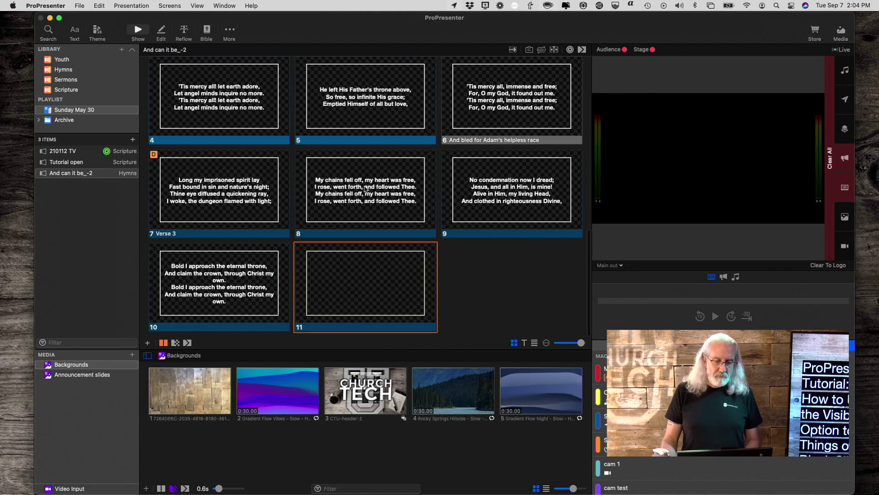
- Bring up slide 10's context actions and dismiss them without choosing anything
right_click(217, 284)
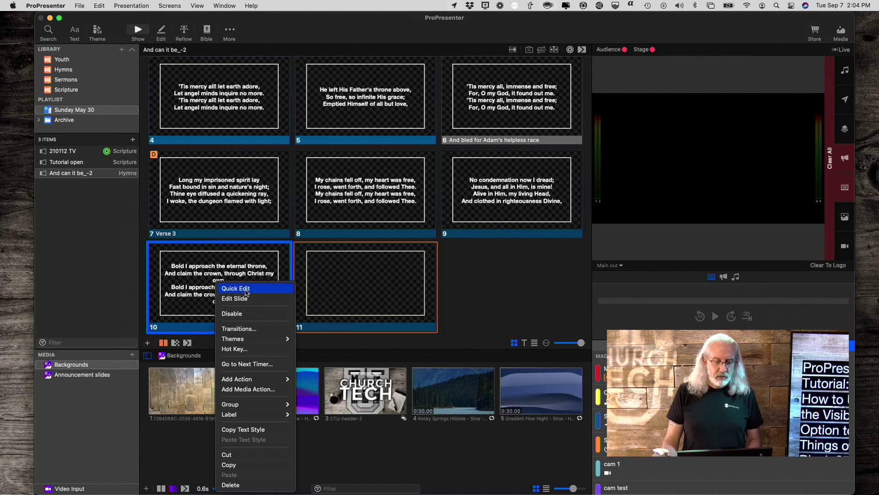
click(545, 307)
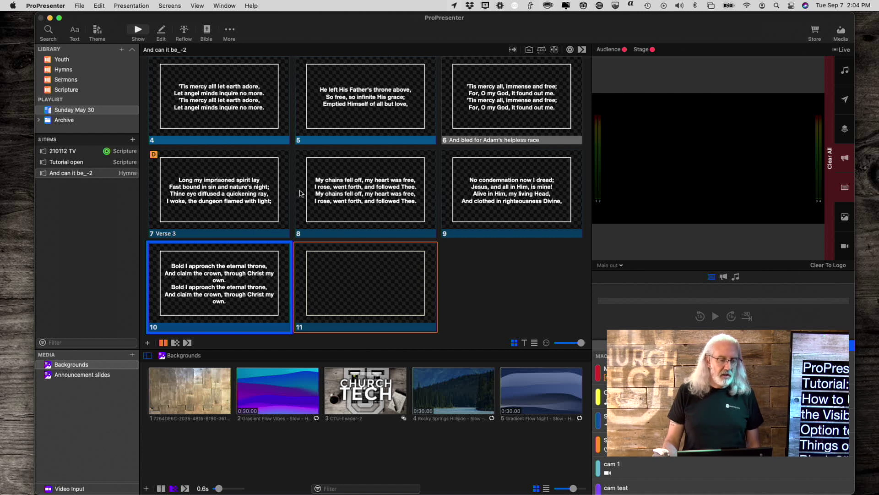
- In the Theme Editor, load the Four lines box theme and select its lyric text box
click(232, 32)
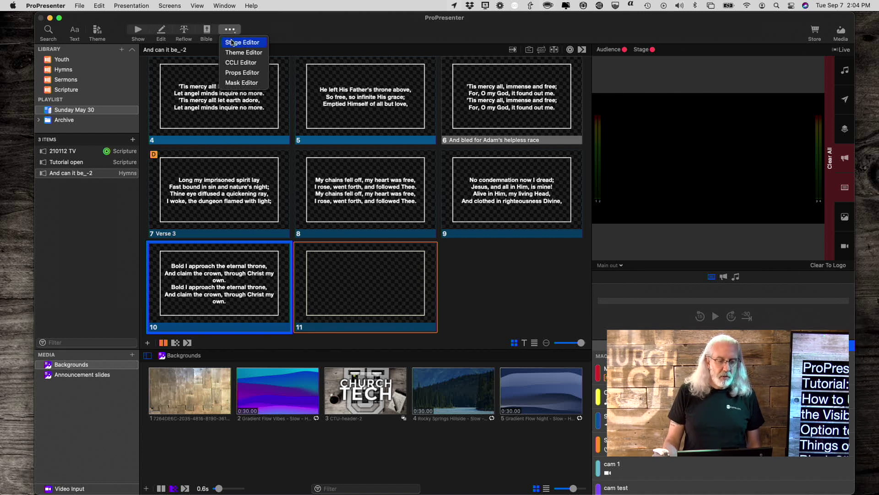
click(234, 52)
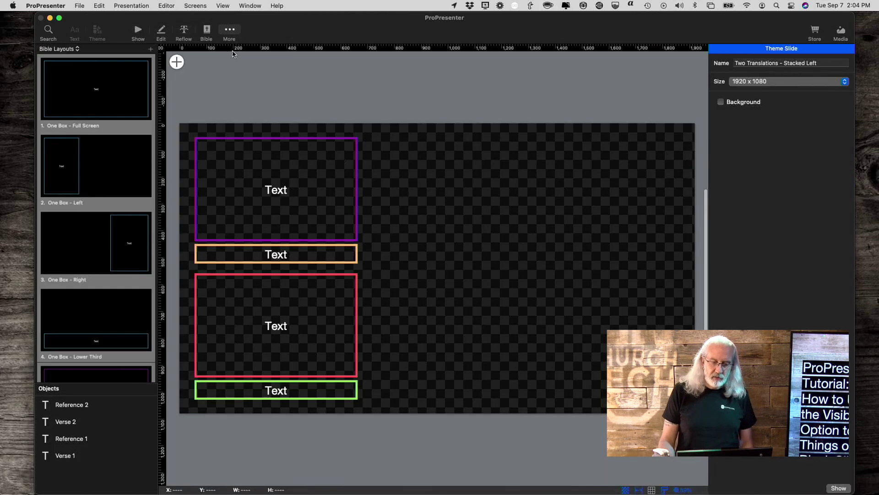
click(78, 49)
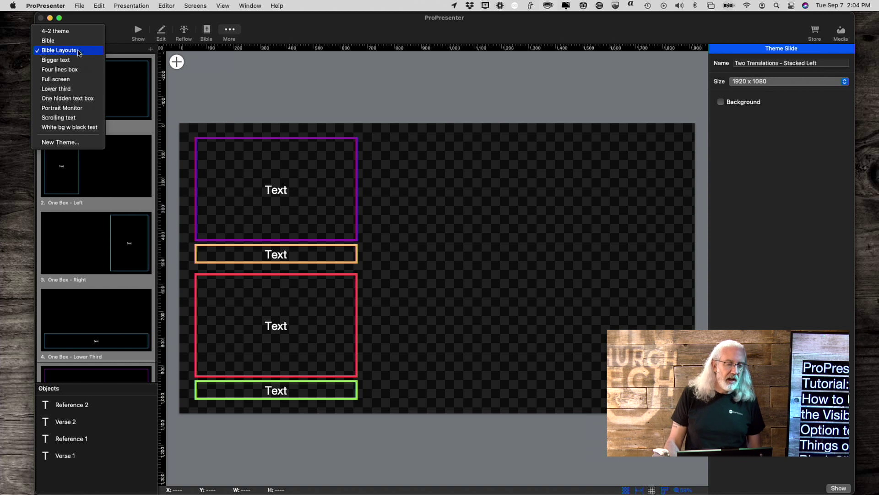
click(73, 69)
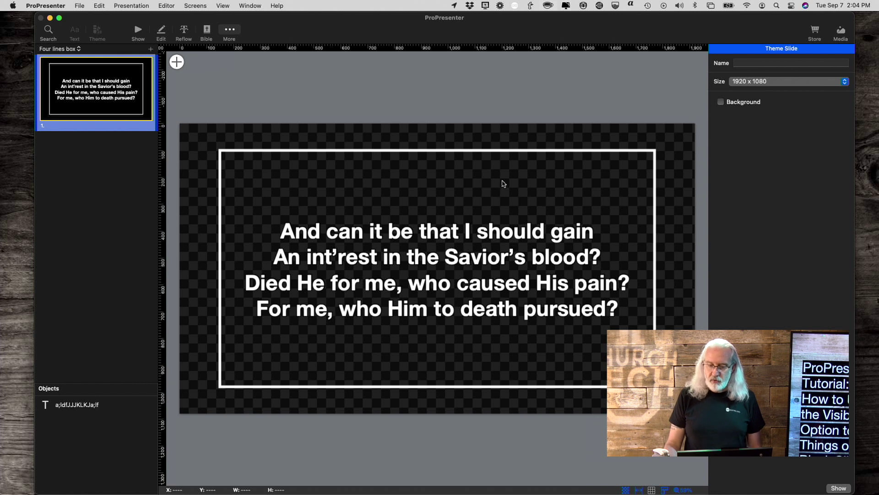
mouse_move(77, 404)
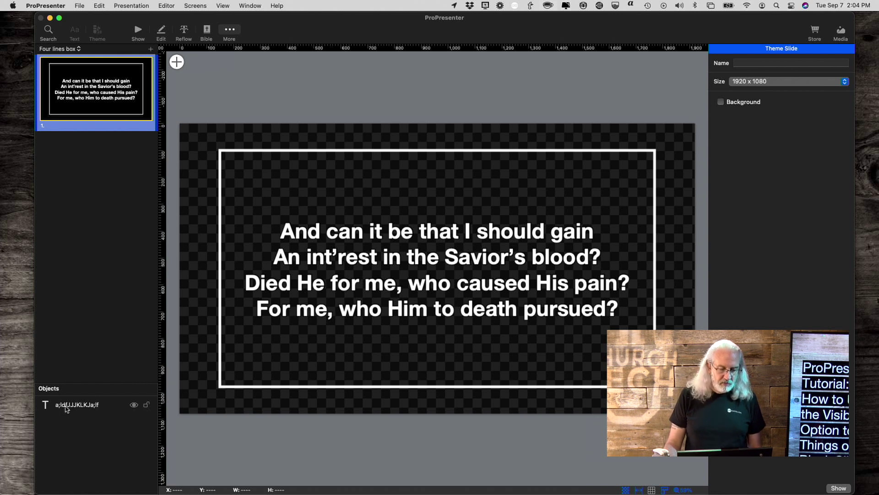
click(66, 408)
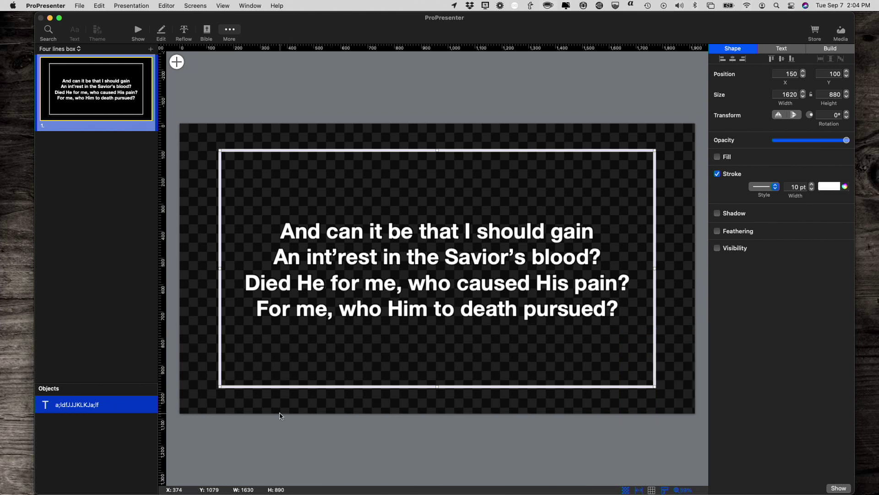
- Enable Visibility on the theme's lyric box with a Slide Object Has text condition, then return to the show
click(718, 249)
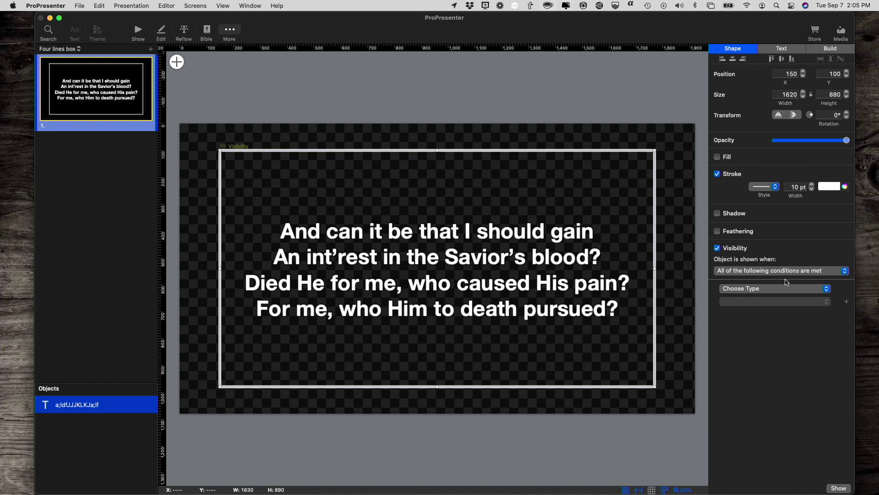
click(827, 289)
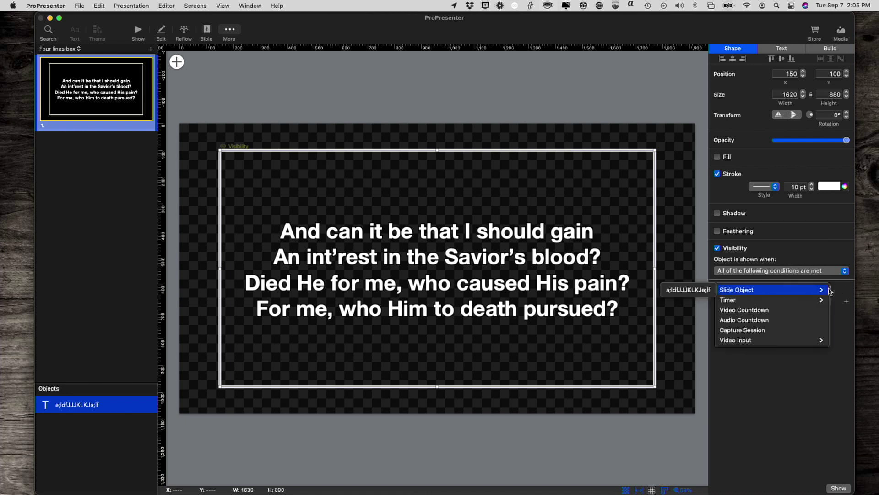
click(693, 292)
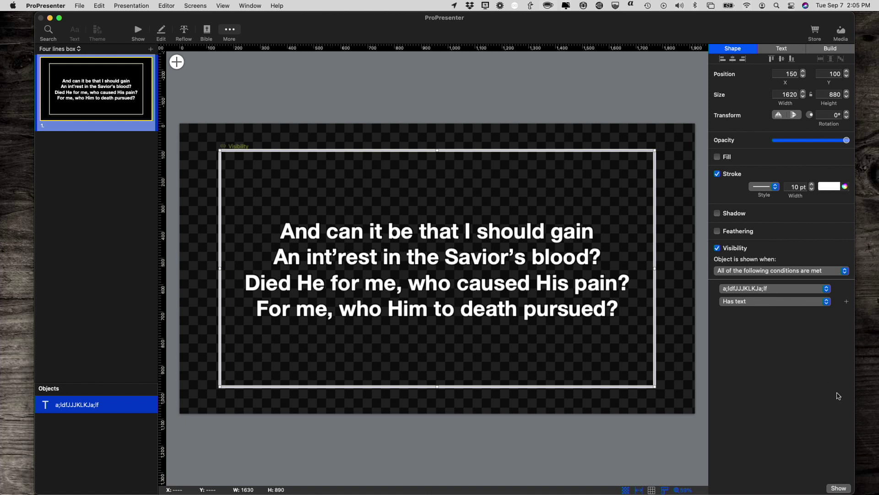
click(840, 488)
click(136, 33)
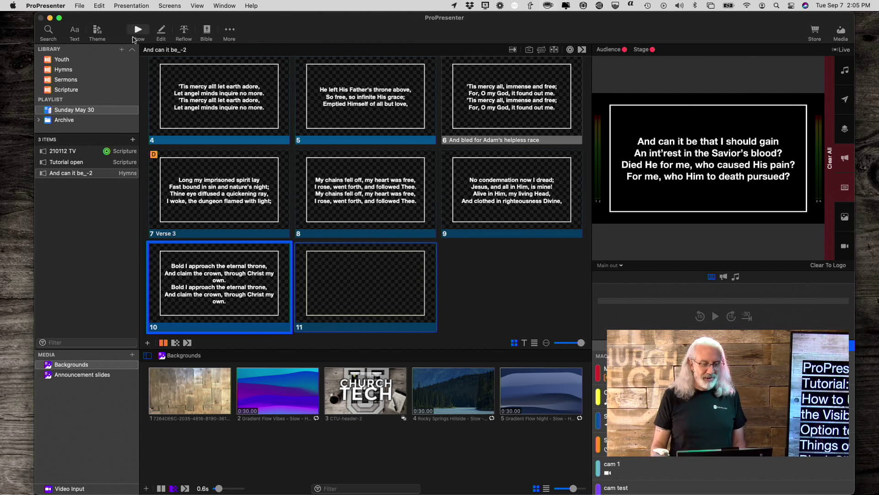
scroll(179, 127, up, 1)
scroll(178, 127, up, 4)
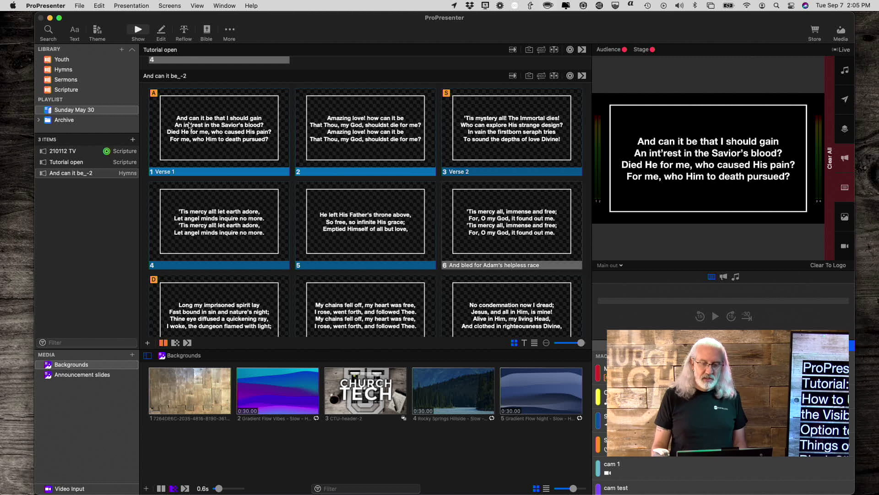
- Select all hymn slides and apply the Four lines box Template theme, then clear the selection
click(187, 126)
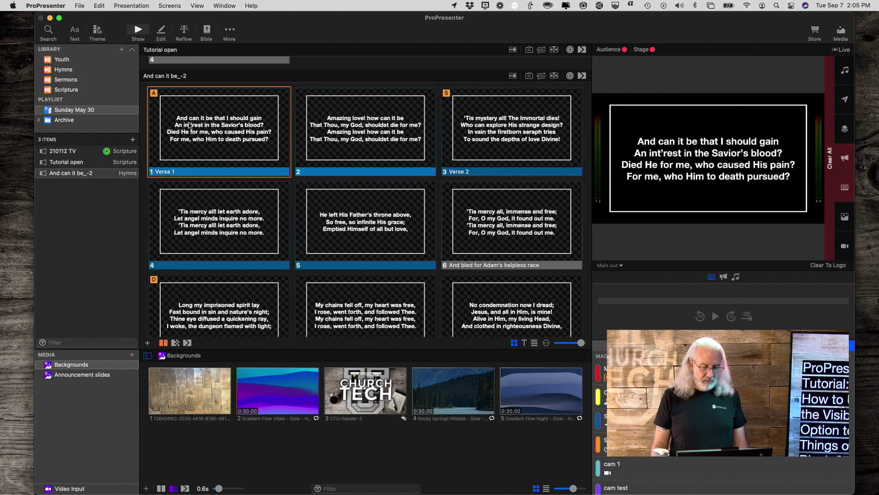
key(super+a)
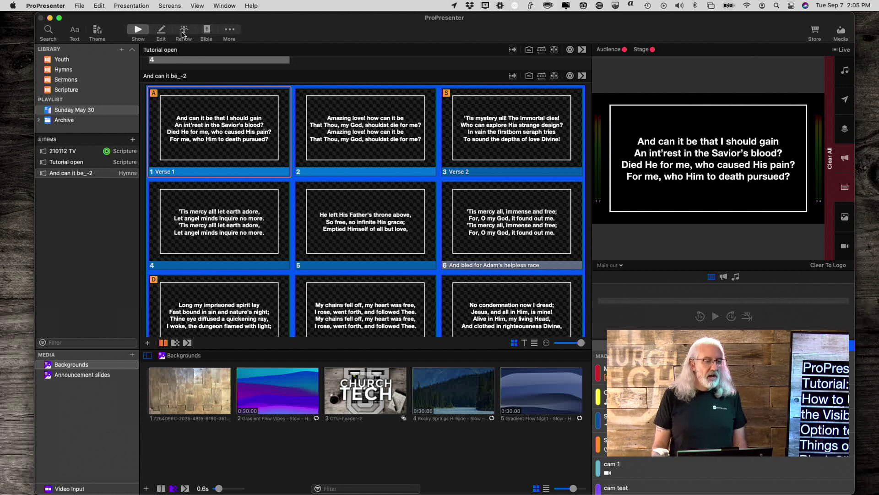
right_click(220, 135)
mouse_move(247, 192)
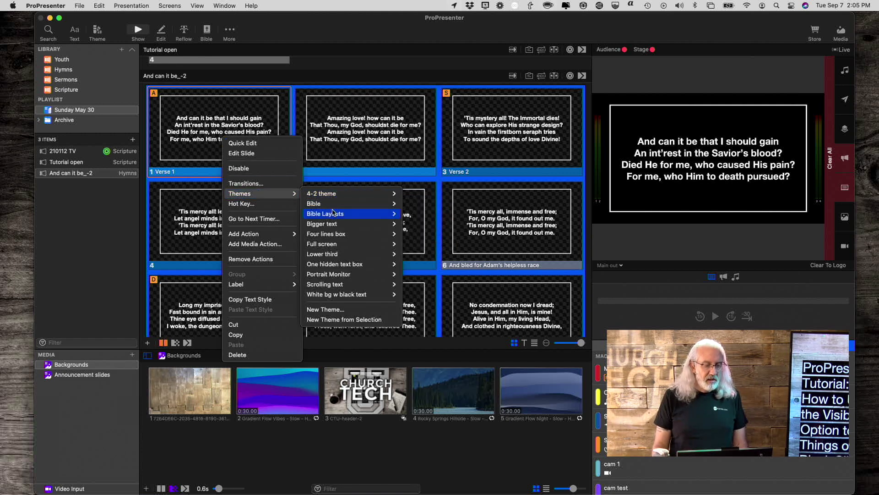
mouse_move(326, 234)
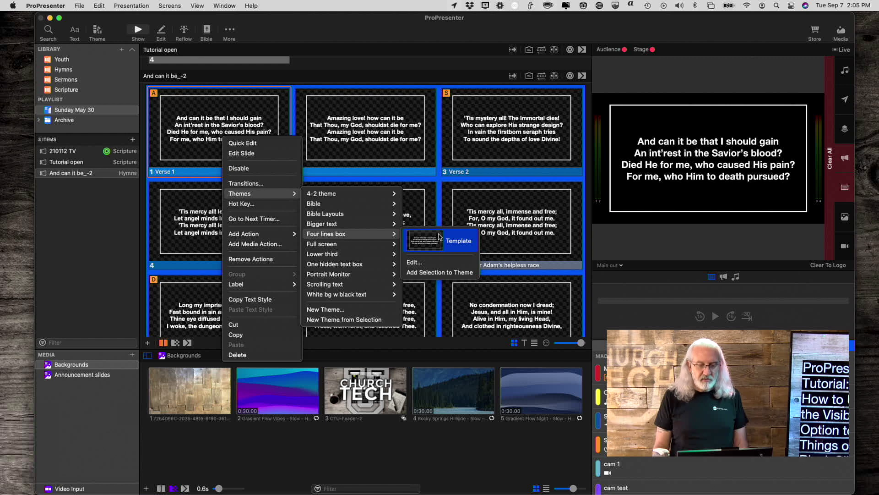
click(440, 237)
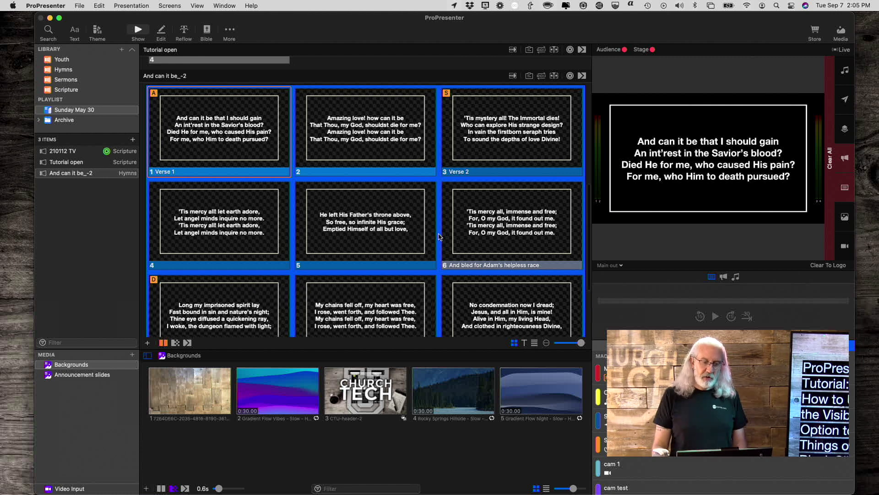
click(275, 143)
- Send slides 2 and 3 live, then blank slide 11, which now outputs no box outline
click(372, 150)
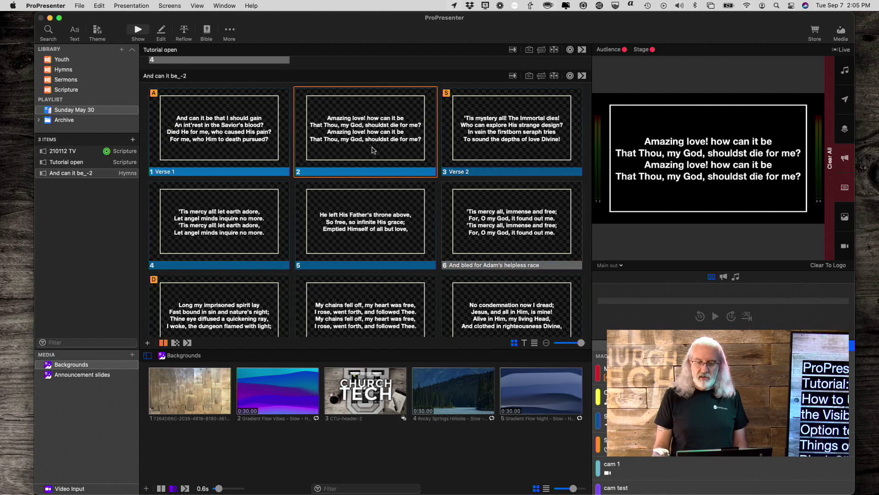
click(472, 144)
scroll(472, 144, down, 3)
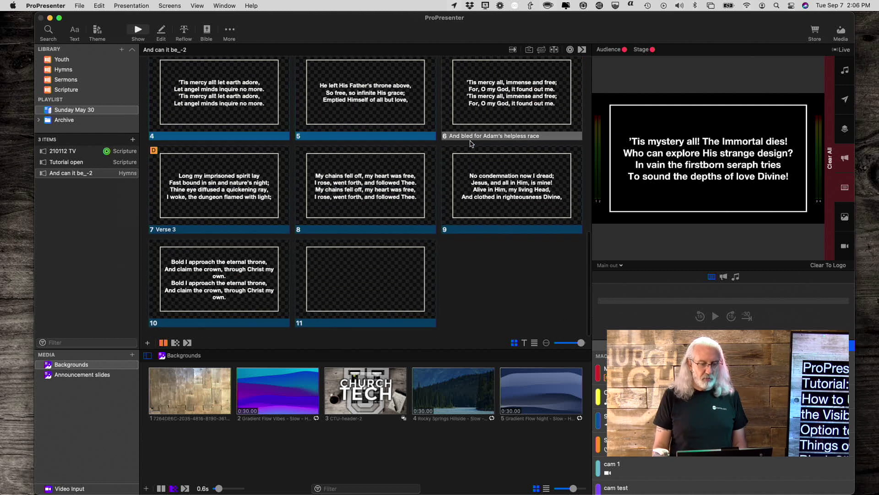
click(358, 294)
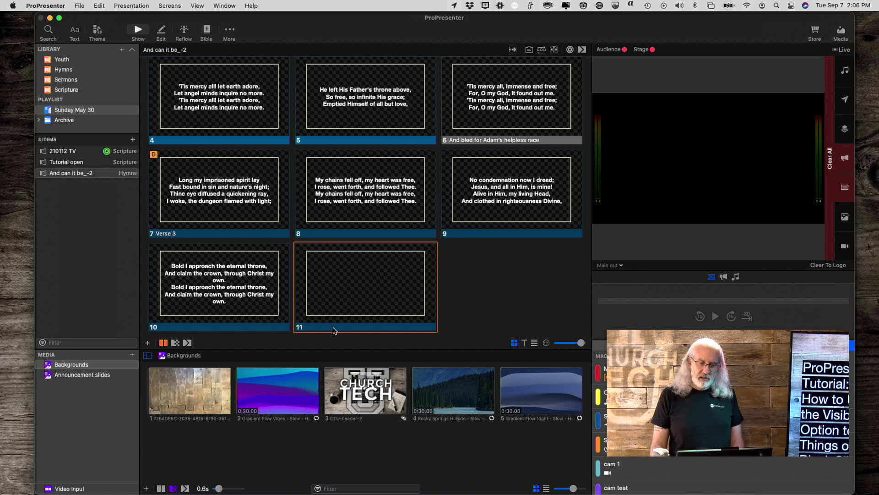